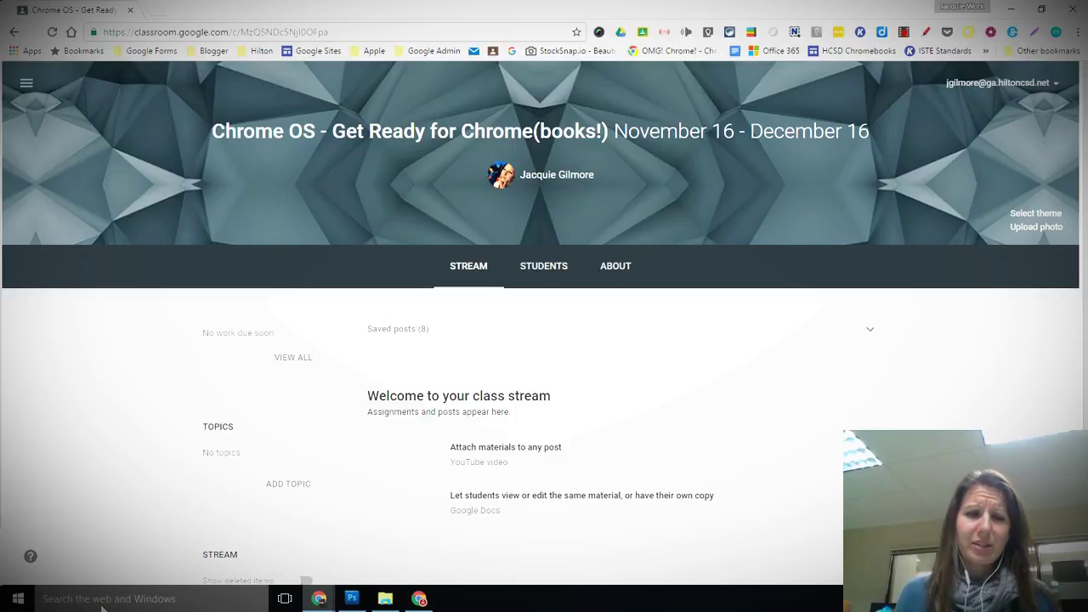
- Search the Start menu for 'in' and launch Internet Explorer from Best match
left_click(67, 603)
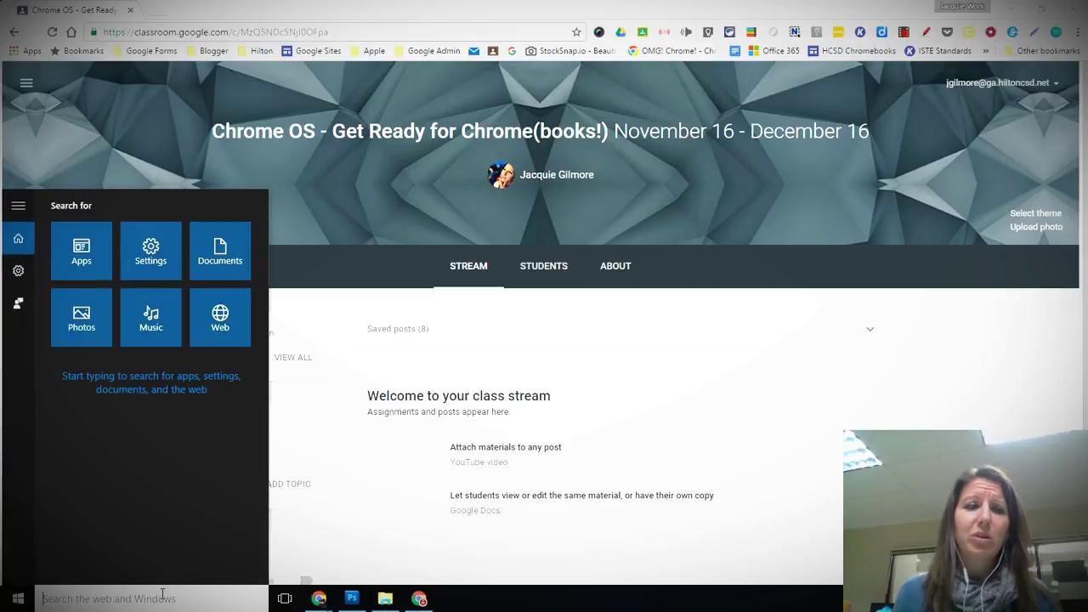
type("in")
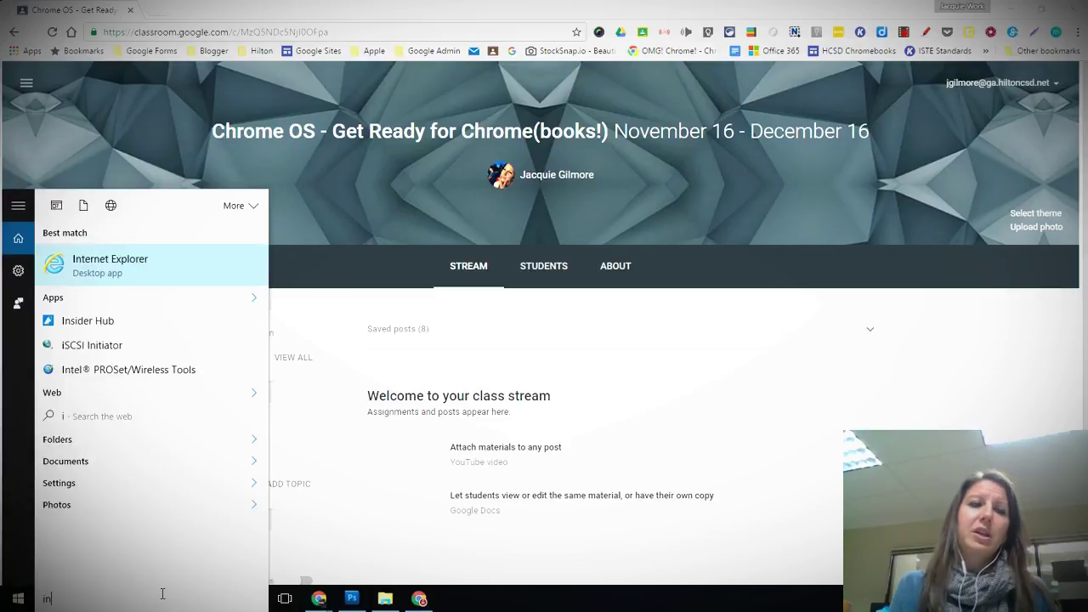
left_click(137, 272)
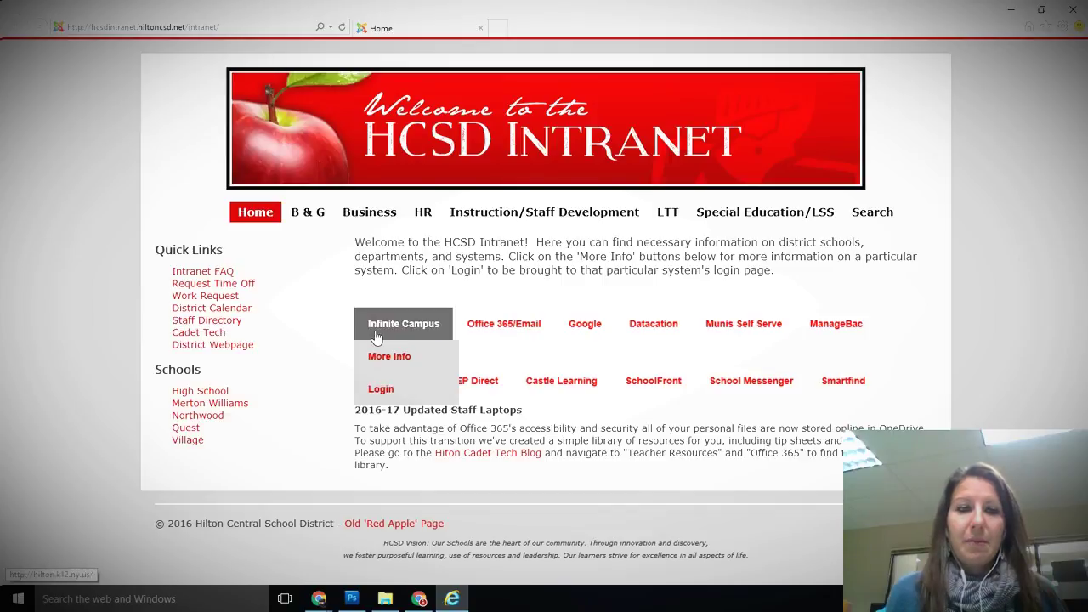
- Go from LTT to Approved Software Self Install and filter the catalog to Mirroring
left_click(666, 217)
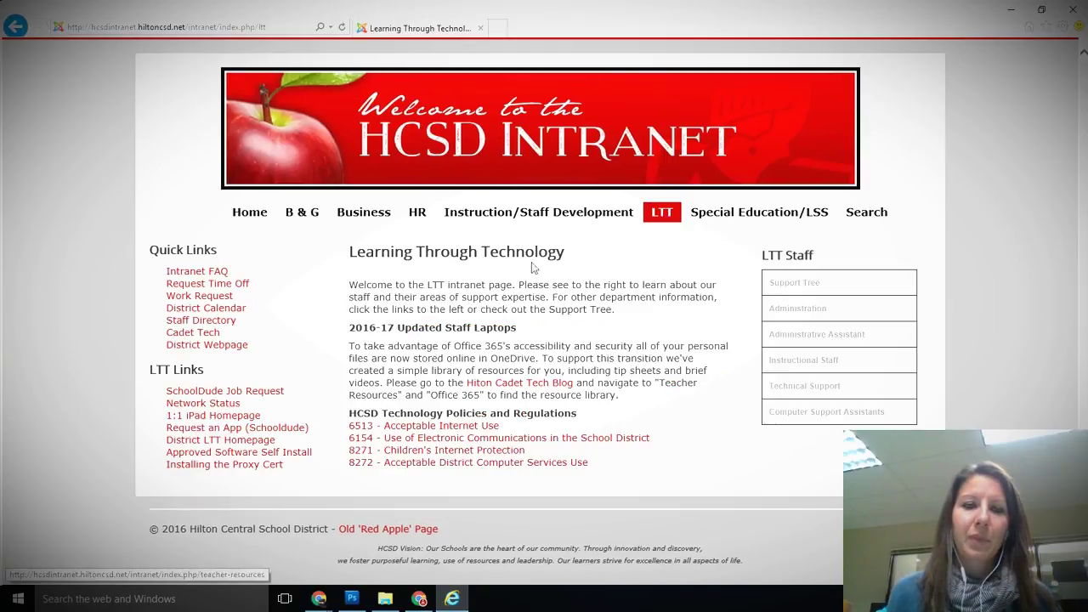
left_click(178, 456)
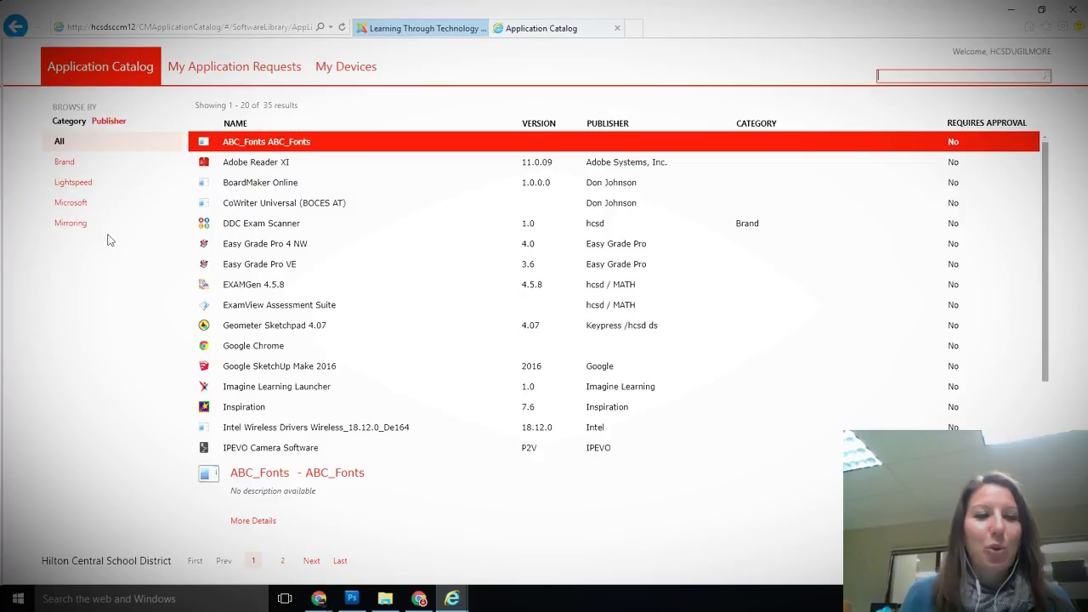
left_click(76, 230)
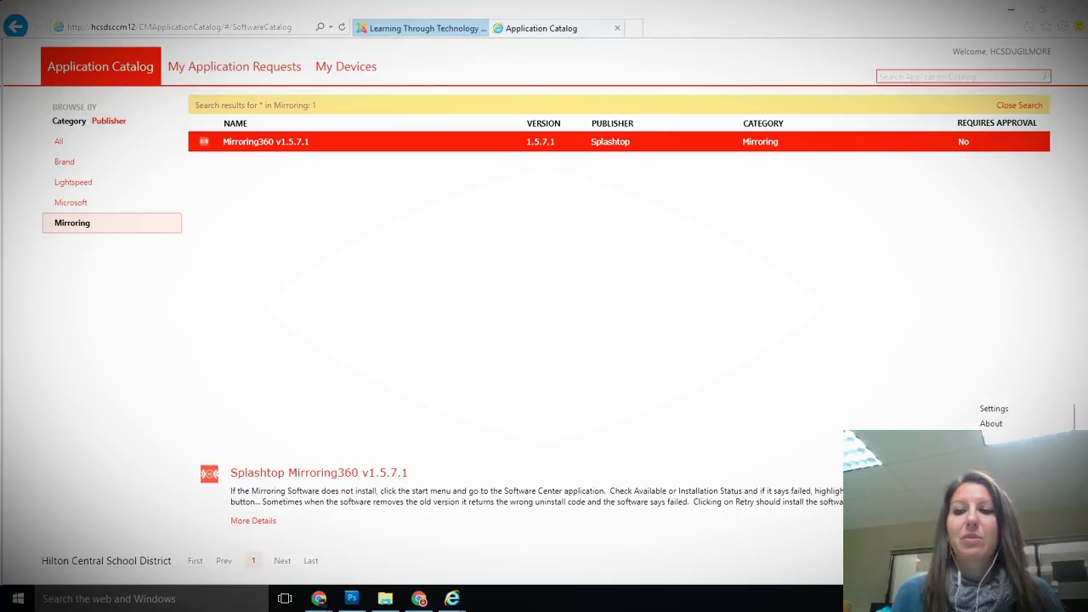
- Open Mirroring360 Settings and review the Computer Name field
left_click(982, 409)
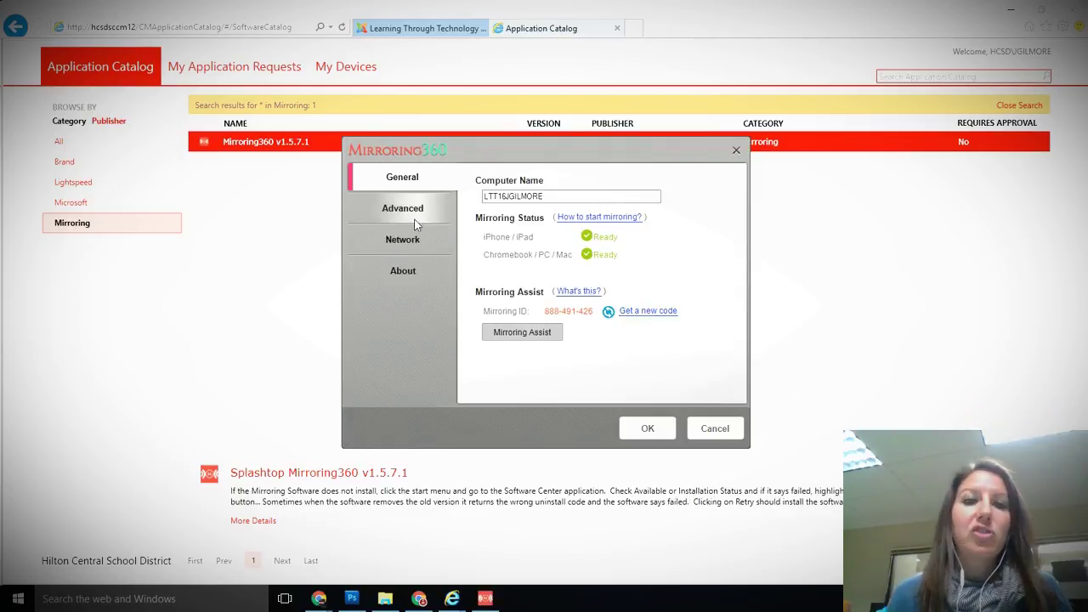
left_click(554, 197)
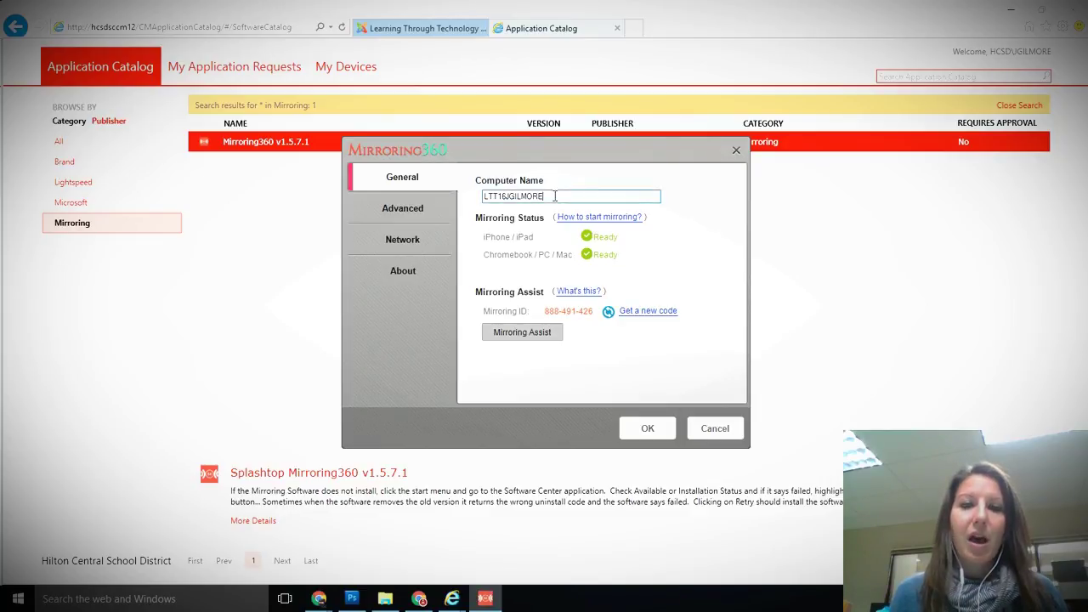
left_click_drag(554, 196, 476, 195)
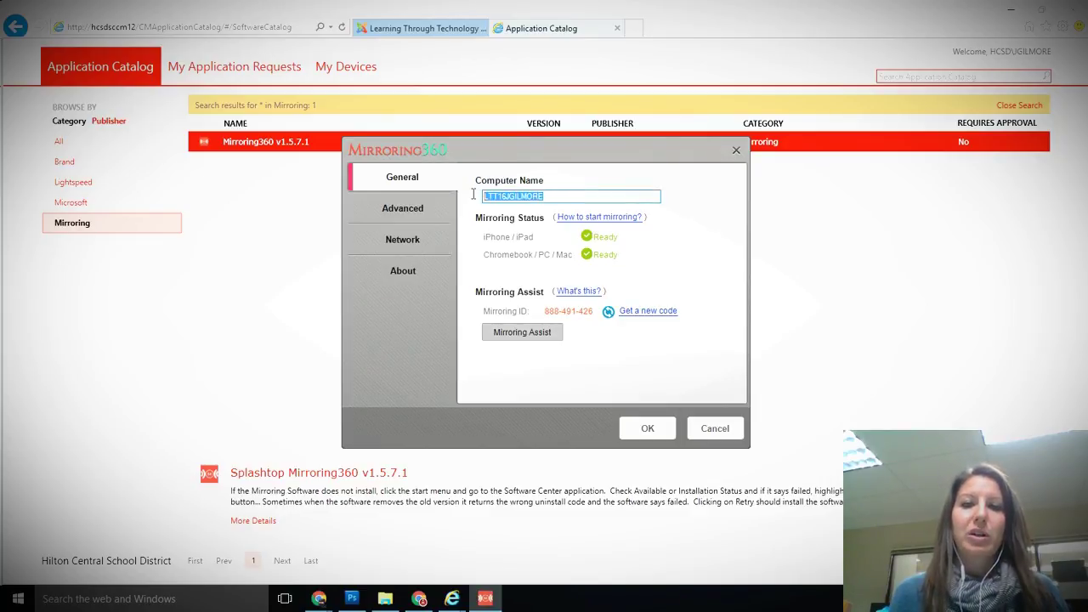
left_click(510, 196)
left_click_drag(544, 197, 483, 196)
left_click(563, 189)
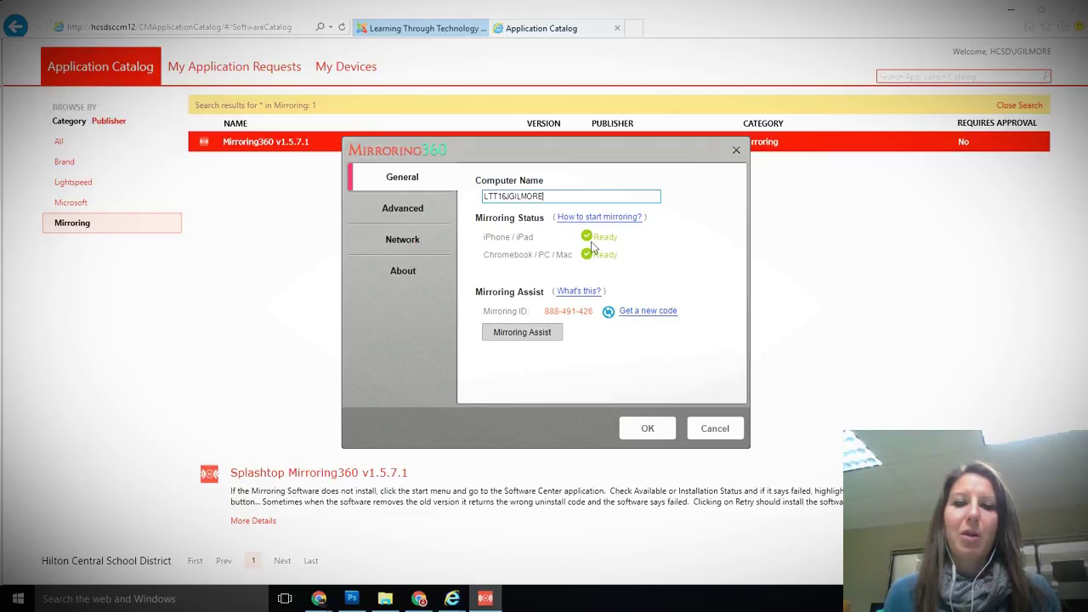
- In Advanced options, try a Fixed password, then set Password back to None
left_click(419, 208)
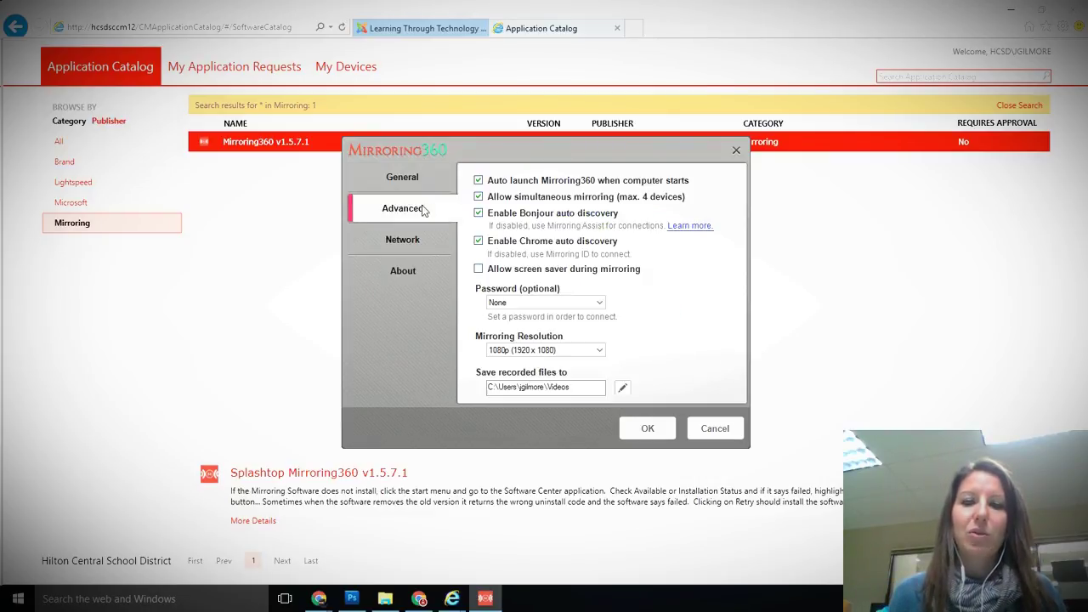
left_click(563, 304)
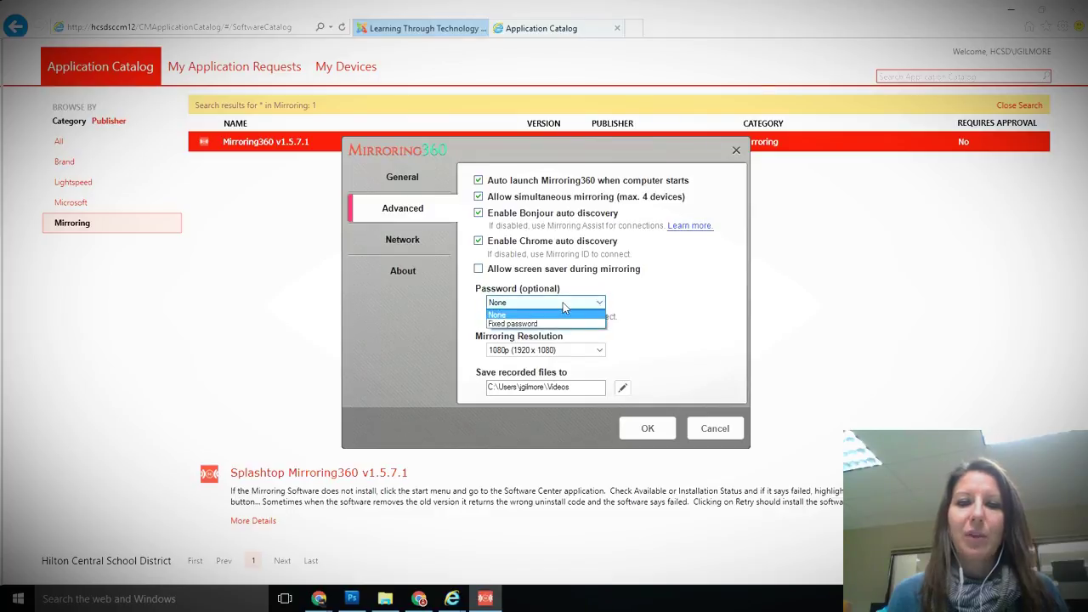
left_click(566, 324)
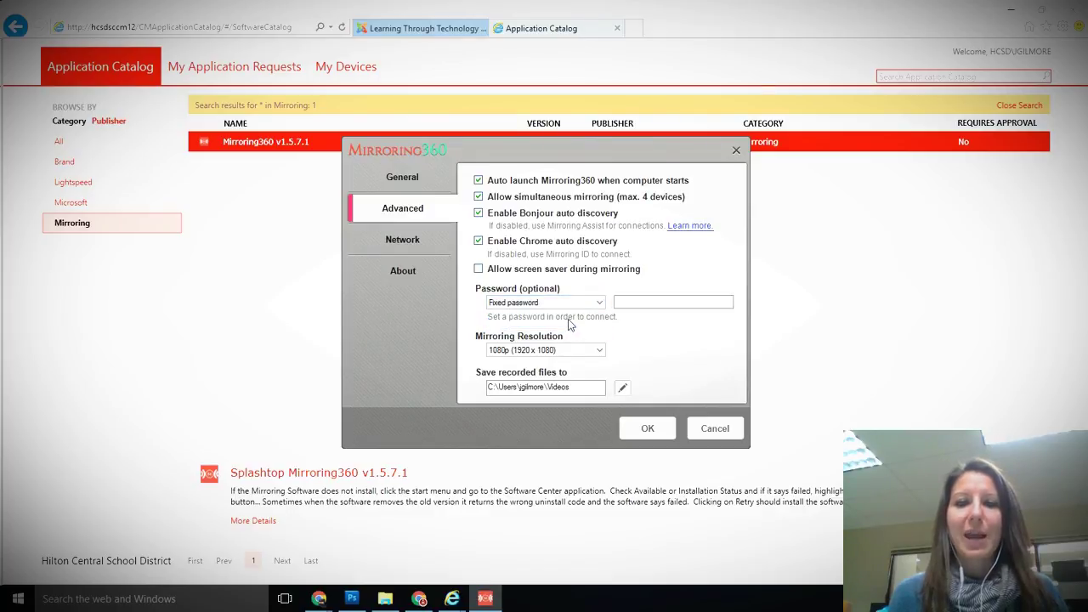
key("Tab")
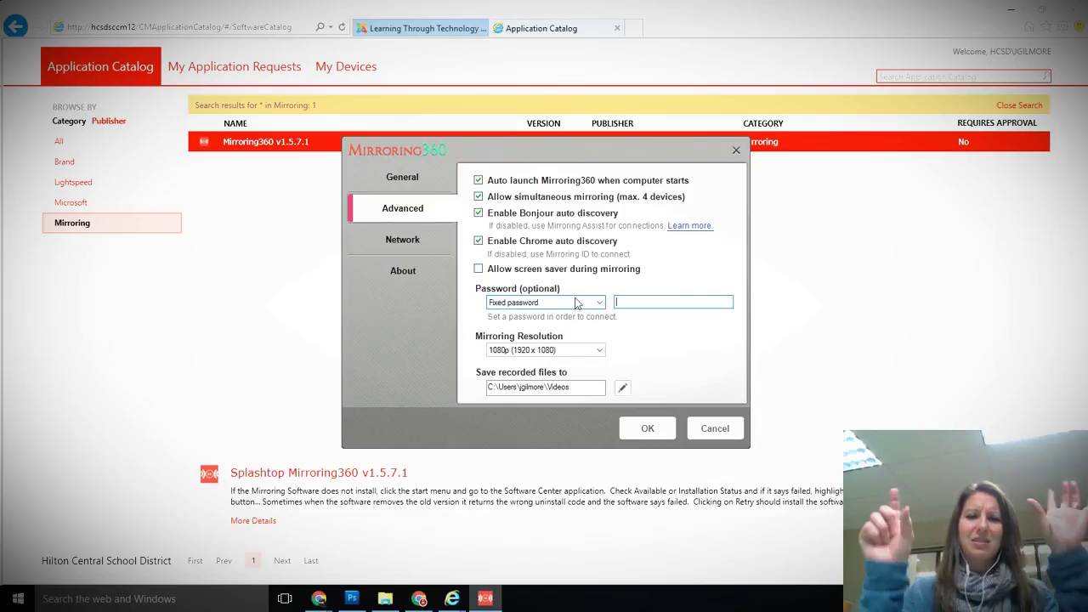
left_click(576, 303)
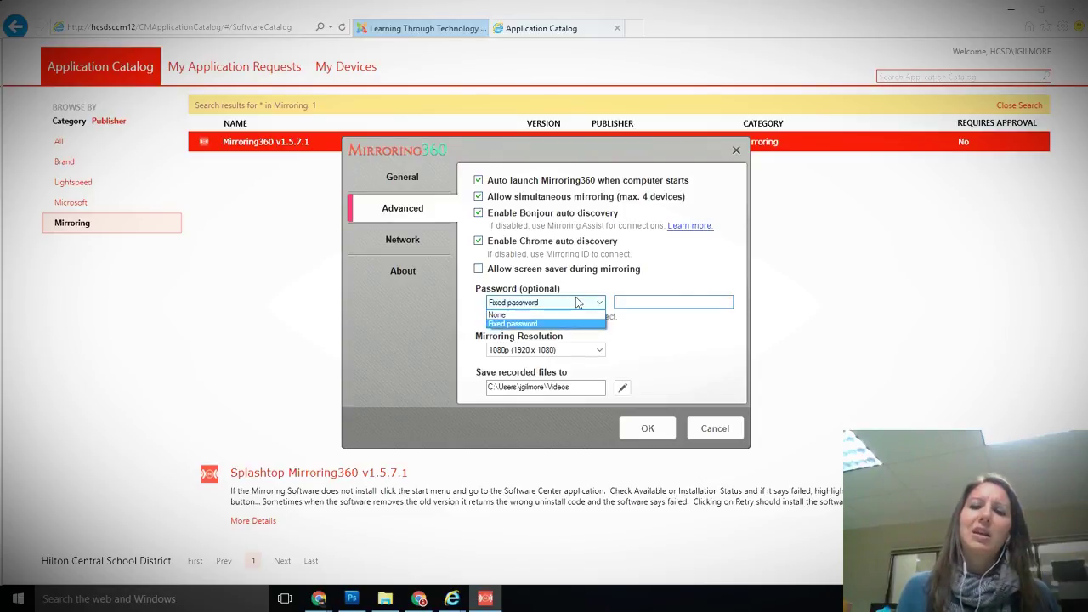
left_click(575, 320)
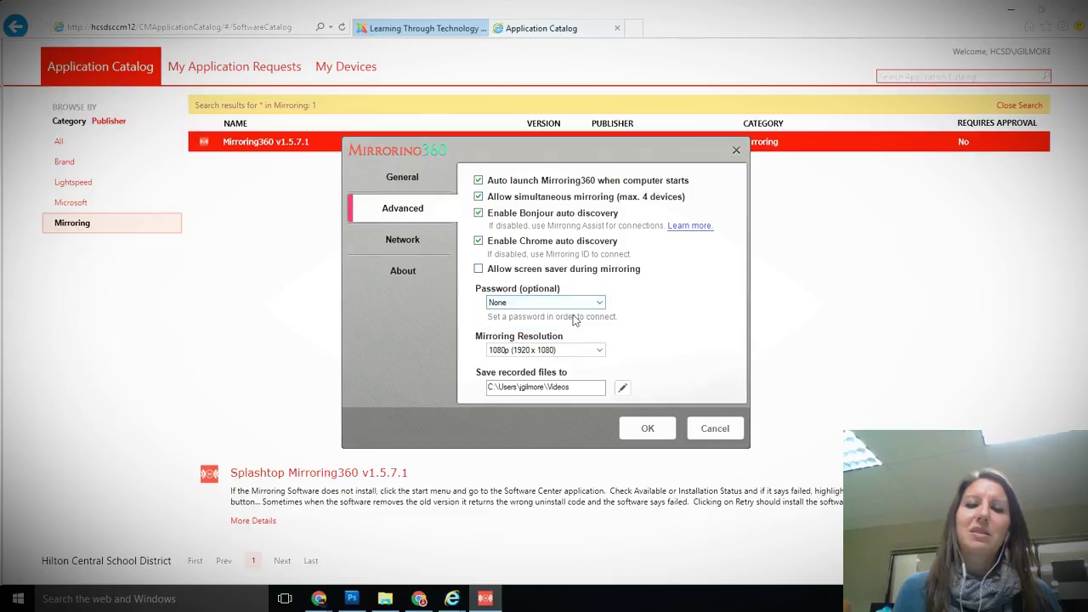
- Confirm the Mirroring360 settings with OK to close the window
left_click(648, 432)
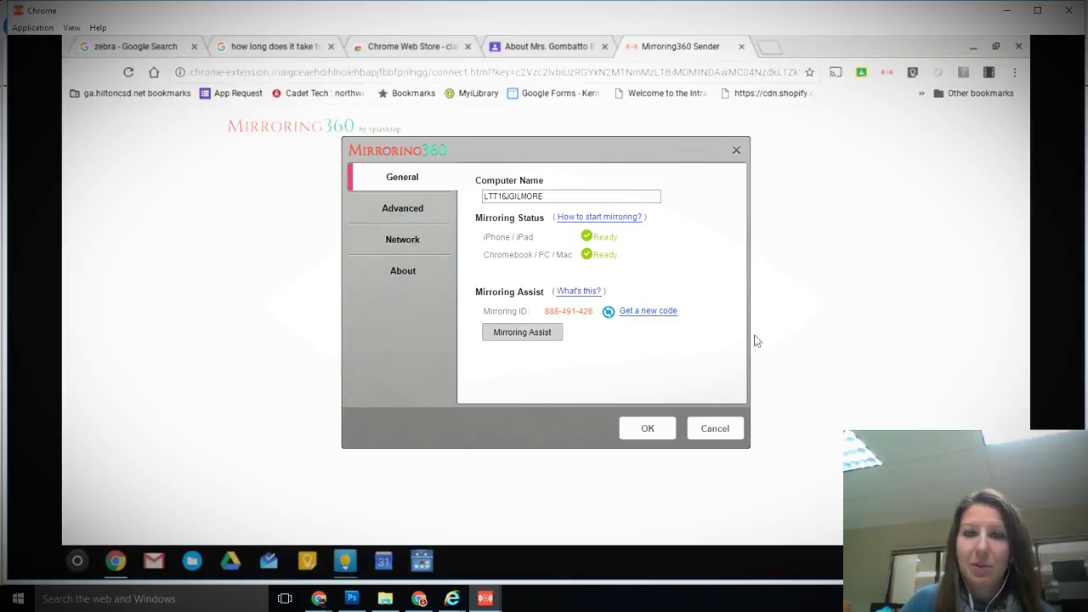
left_click(652, 430)
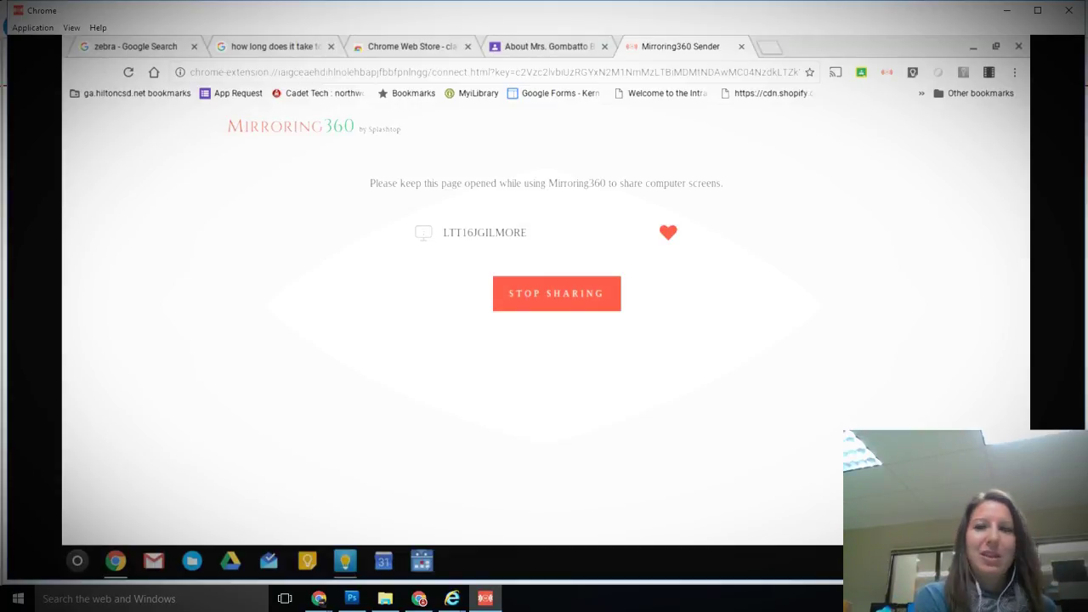
left_click(889, 75)
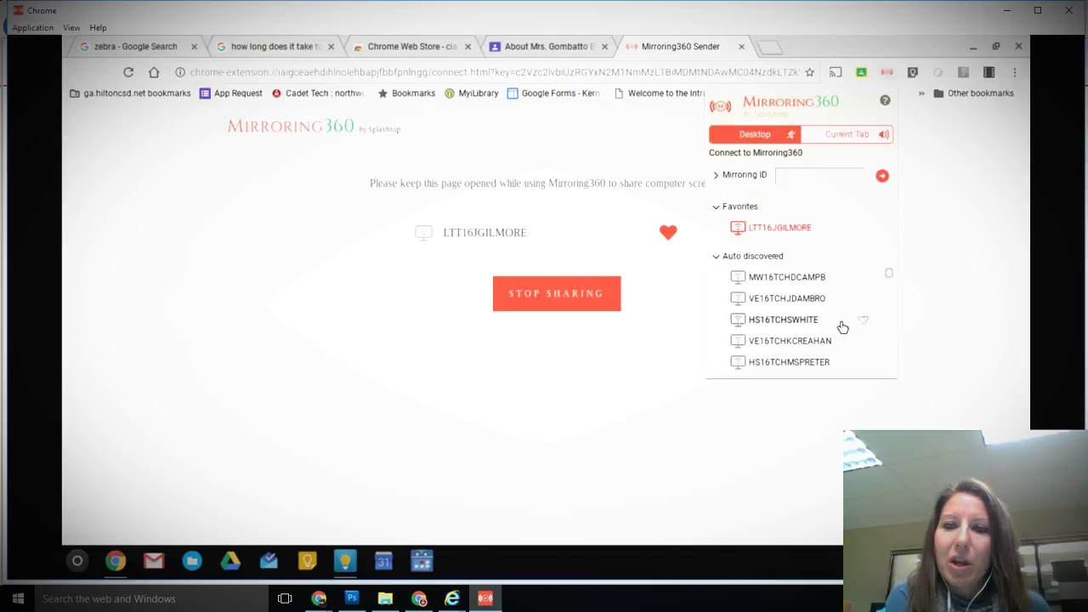
left_click(796, 321)
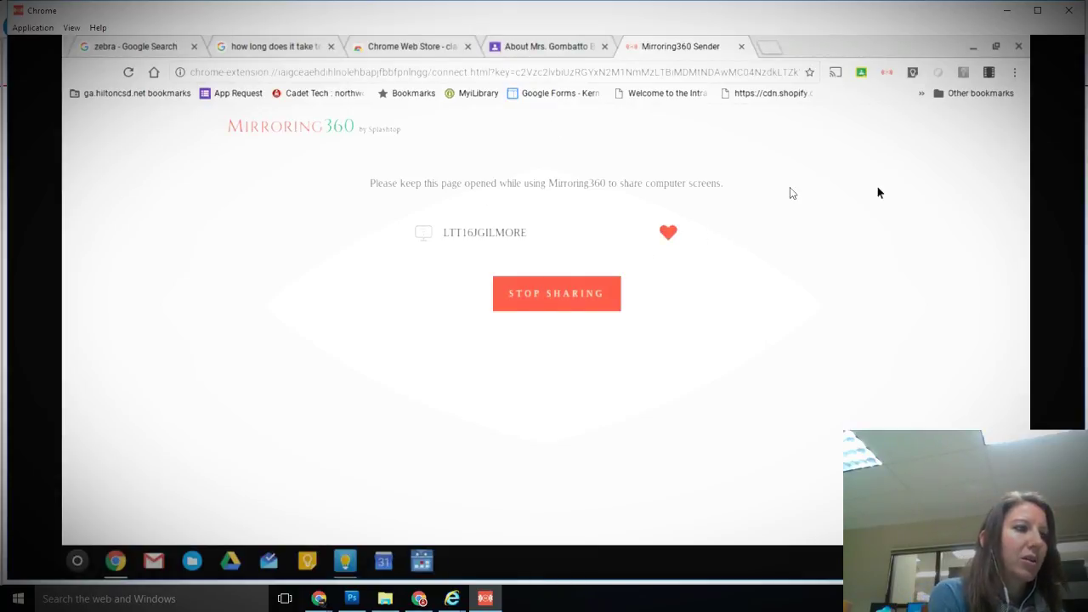
left_click(891, 79)
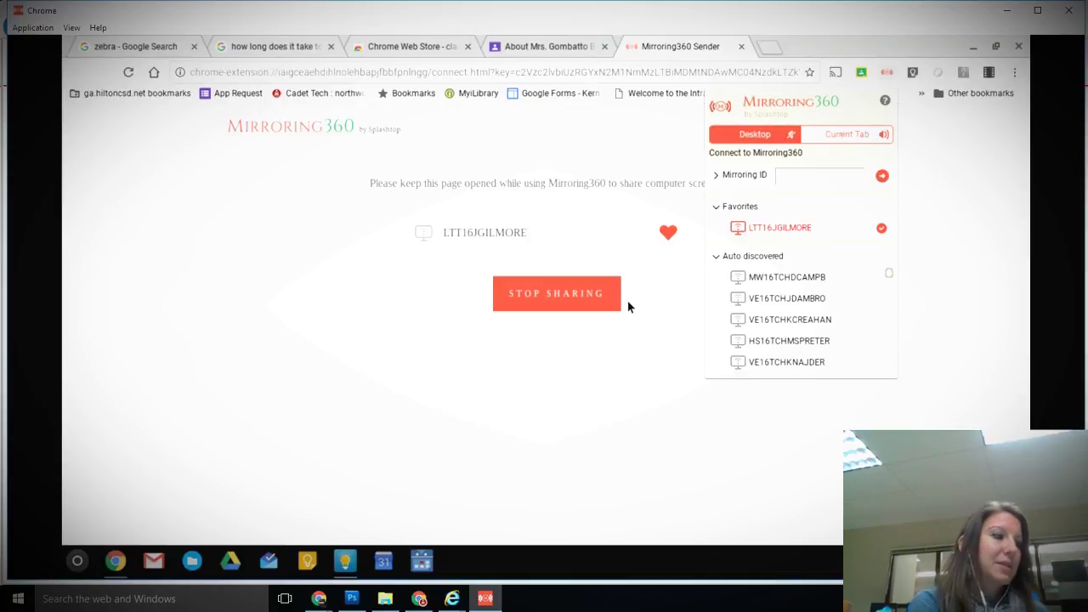
left_click(417, 425)
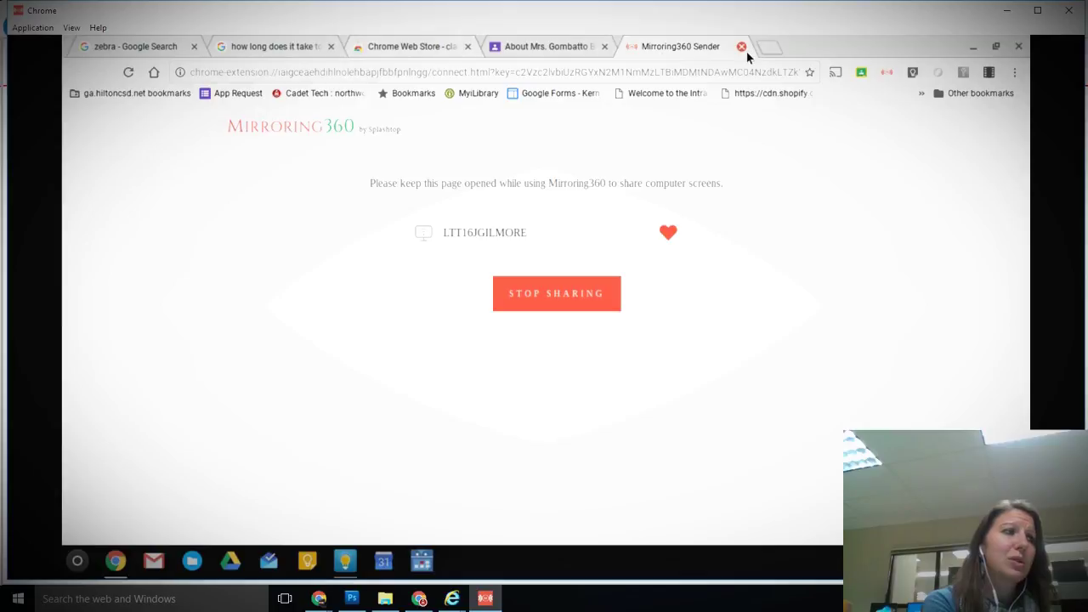
left_click(526, 48)
left_click(678, 43)
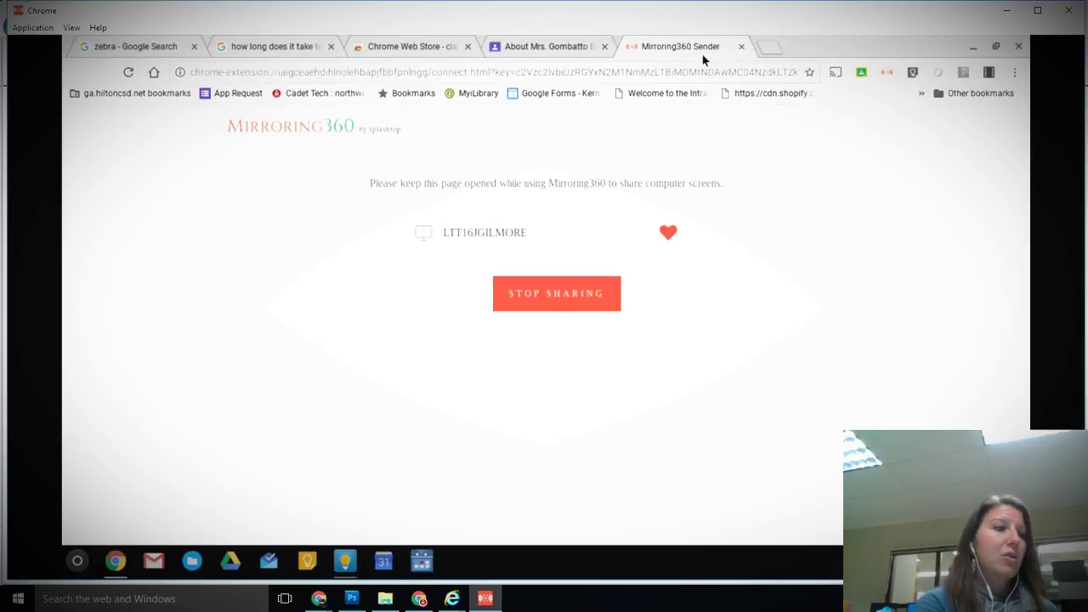
- Minimize Chrome, dismiss the Activity Light widget, and restore the sender page
left_click(975, 46)
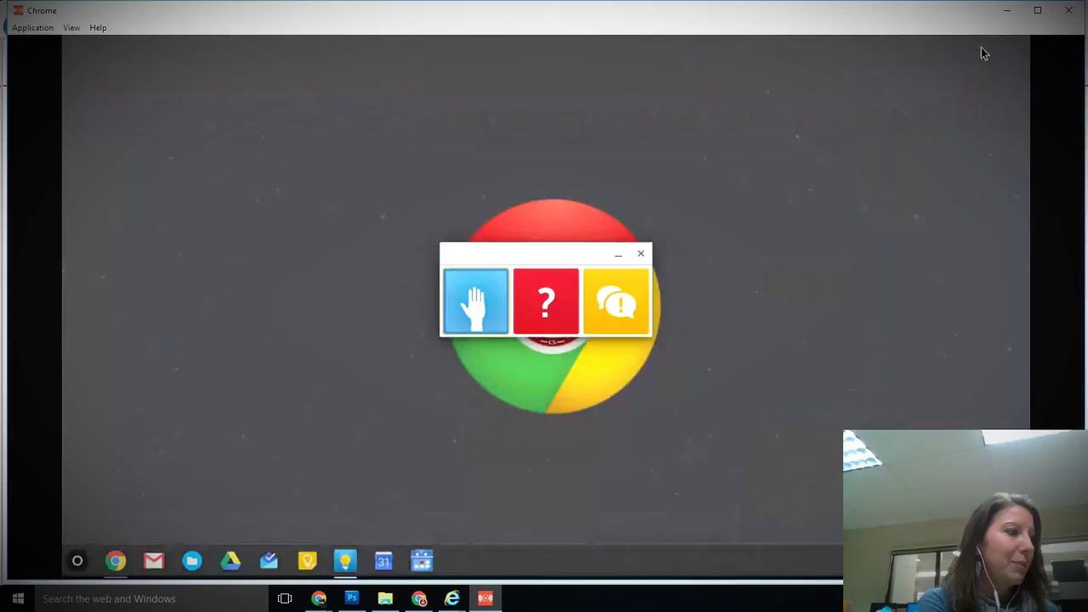
left_click(643, 258)
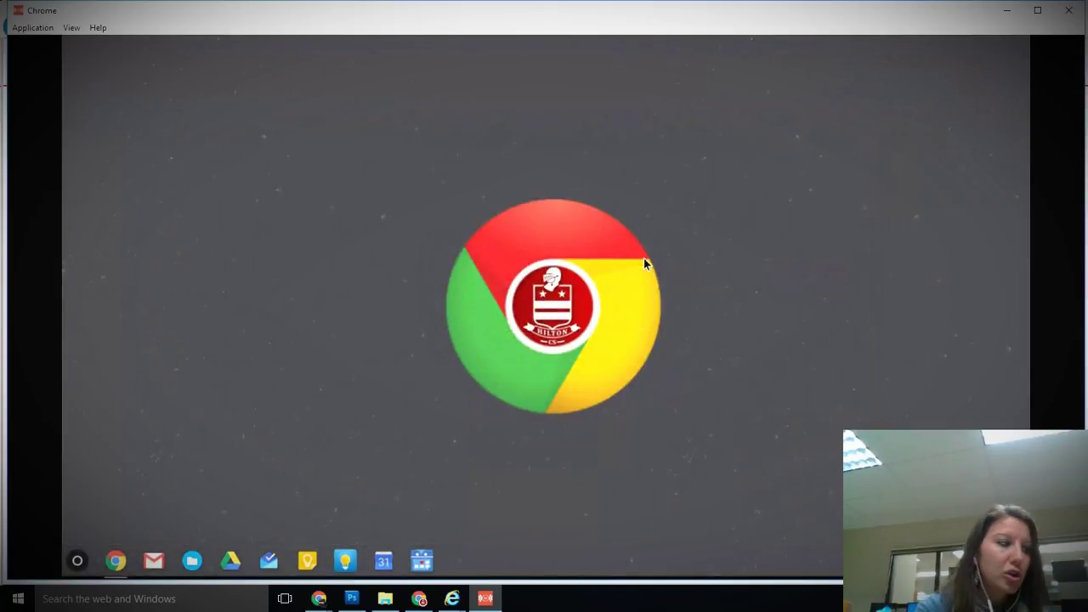
left_click(116, 561)
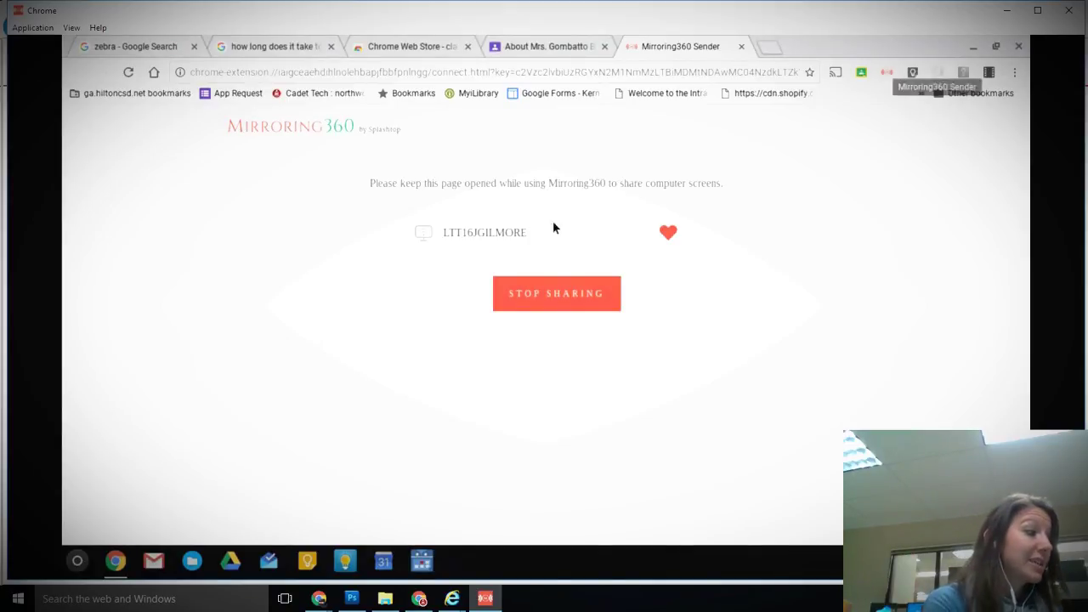
- Launch and close Dell Activity Light from the launcher, then reopen the launcher
left_click(80, 567)
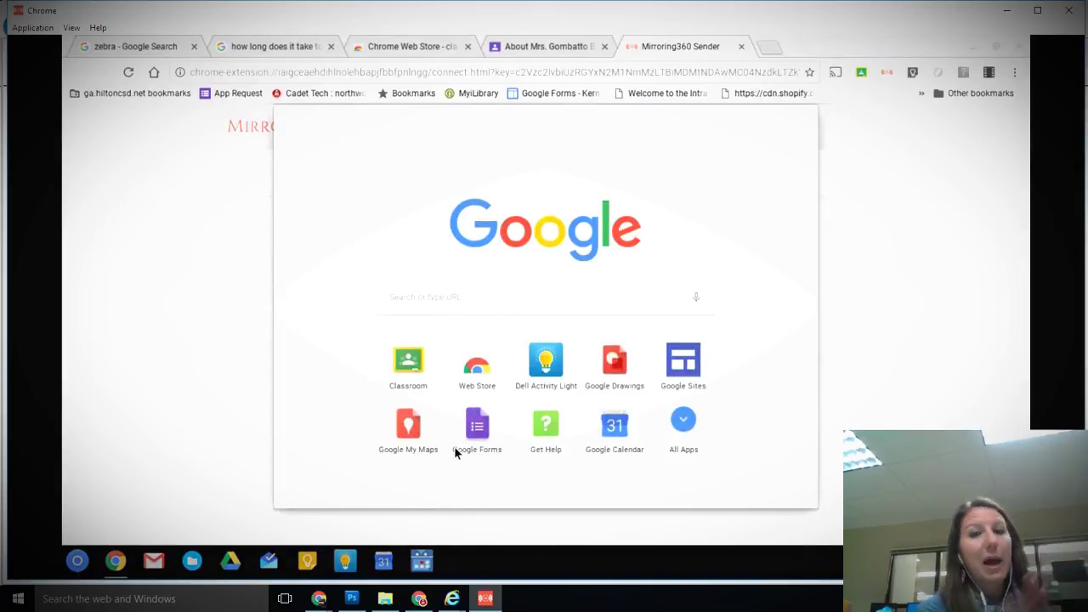
left_click(544, 360)
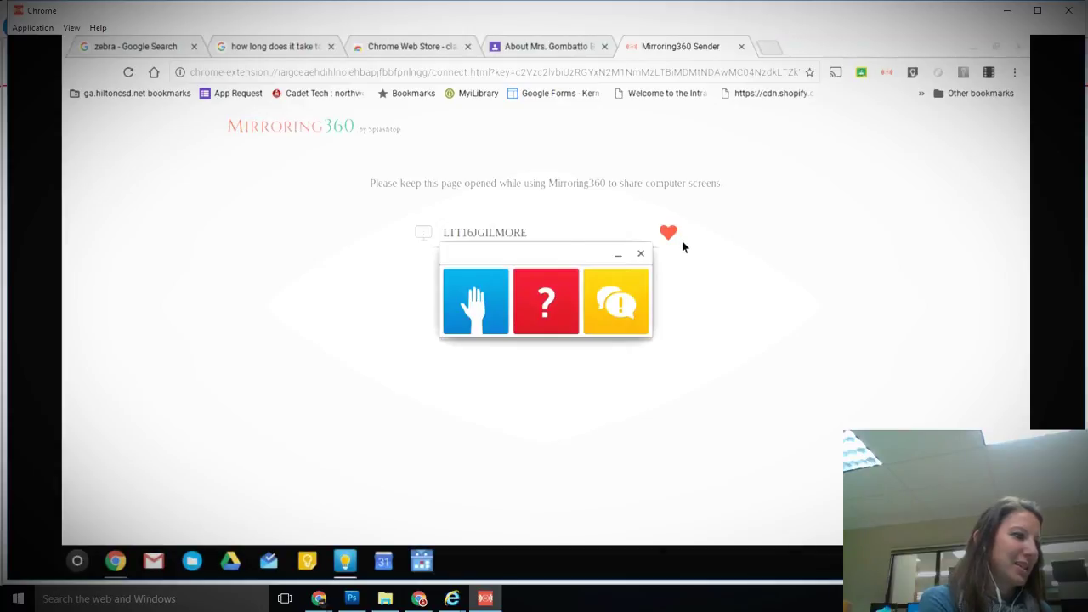
left_click(647, 259)
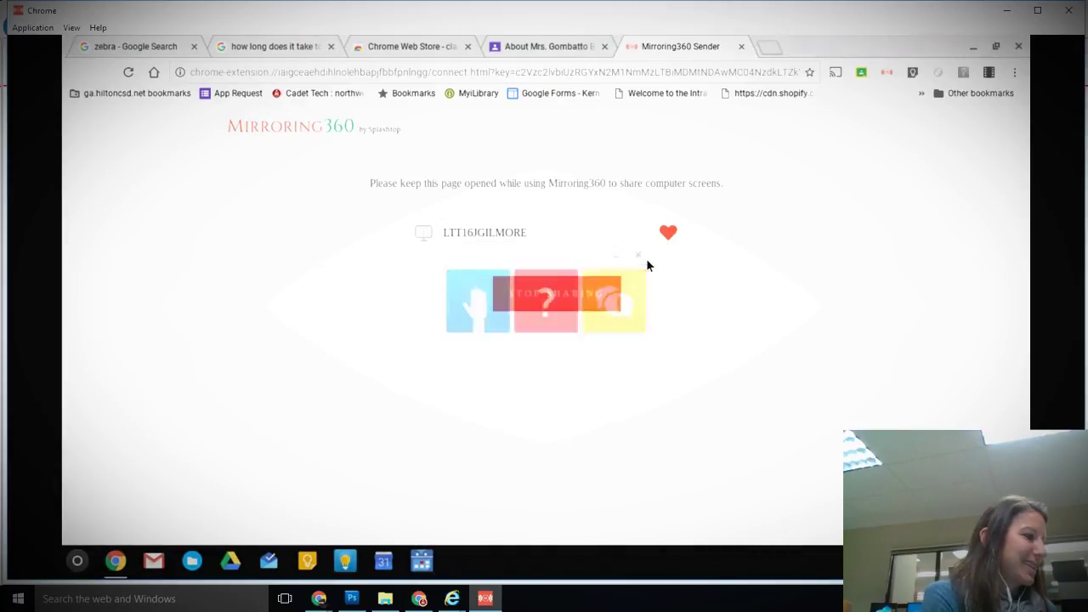
left_click(77, 560)
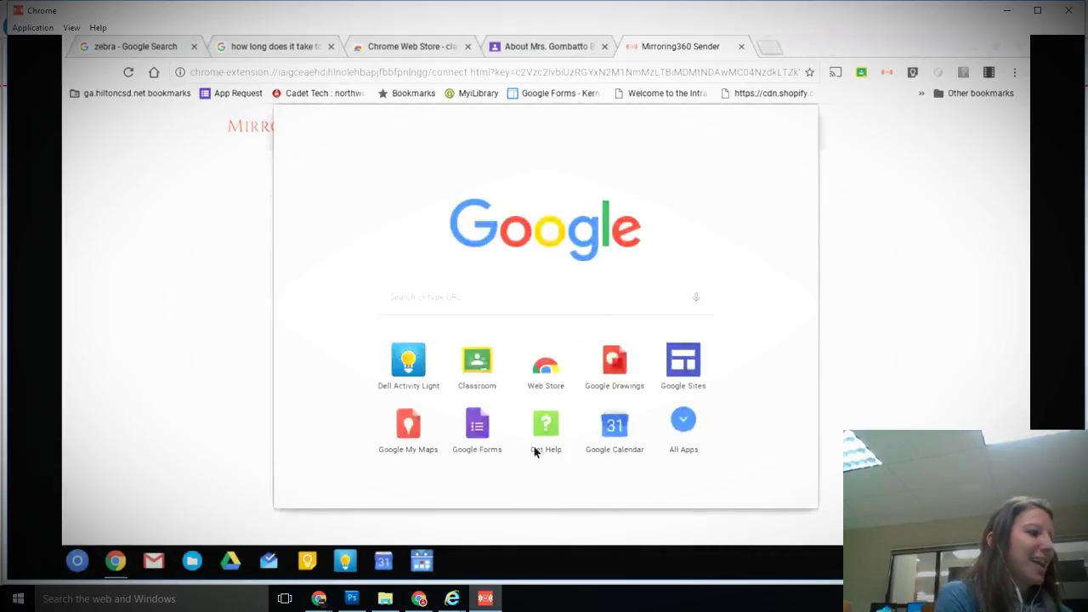
- Open Chrome Web Store and replace the 'classroom' search with 'mirroring'
left_click(553, 386)
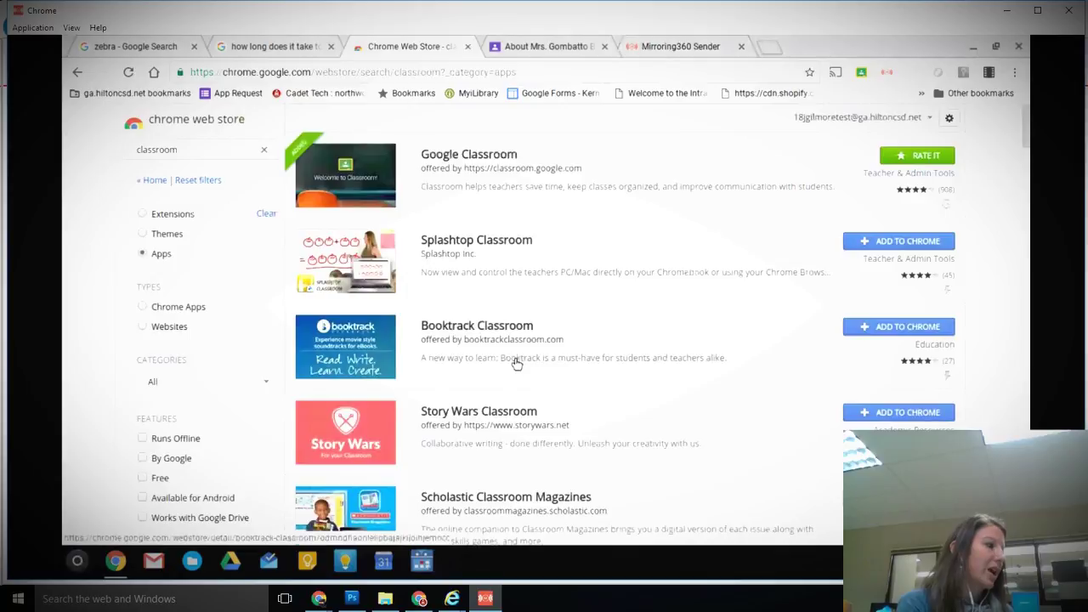
left_click(187, 151)
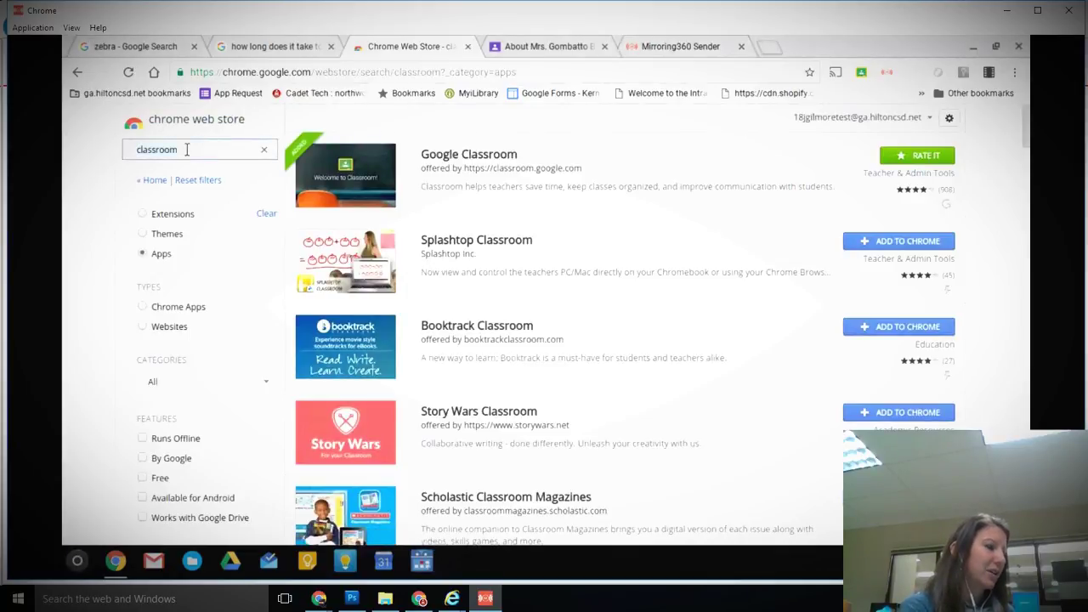
double_click(187, 150)
type("mirroring")
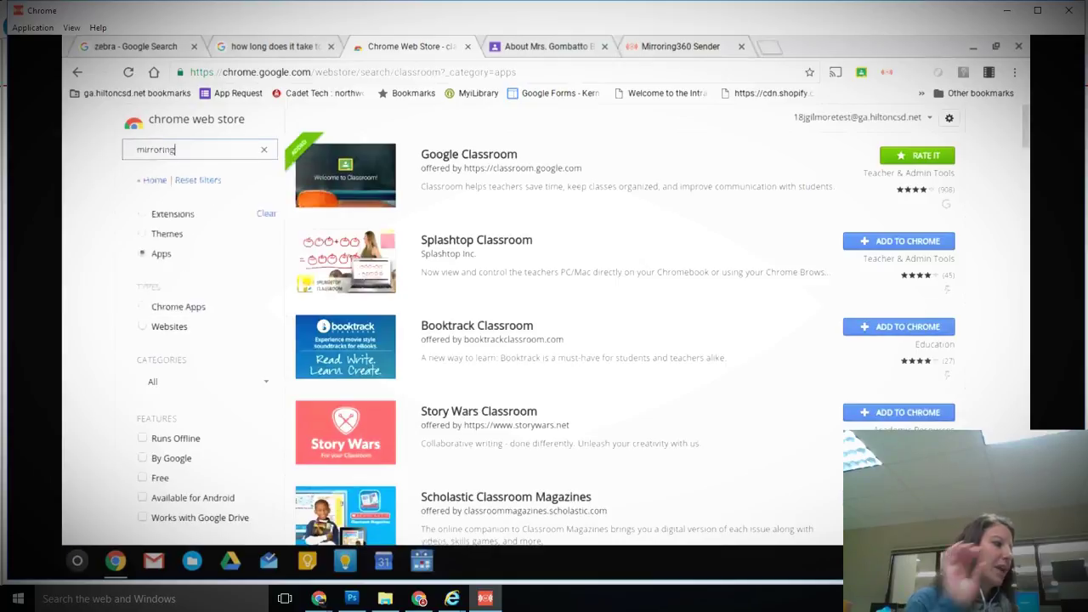
key("Return")
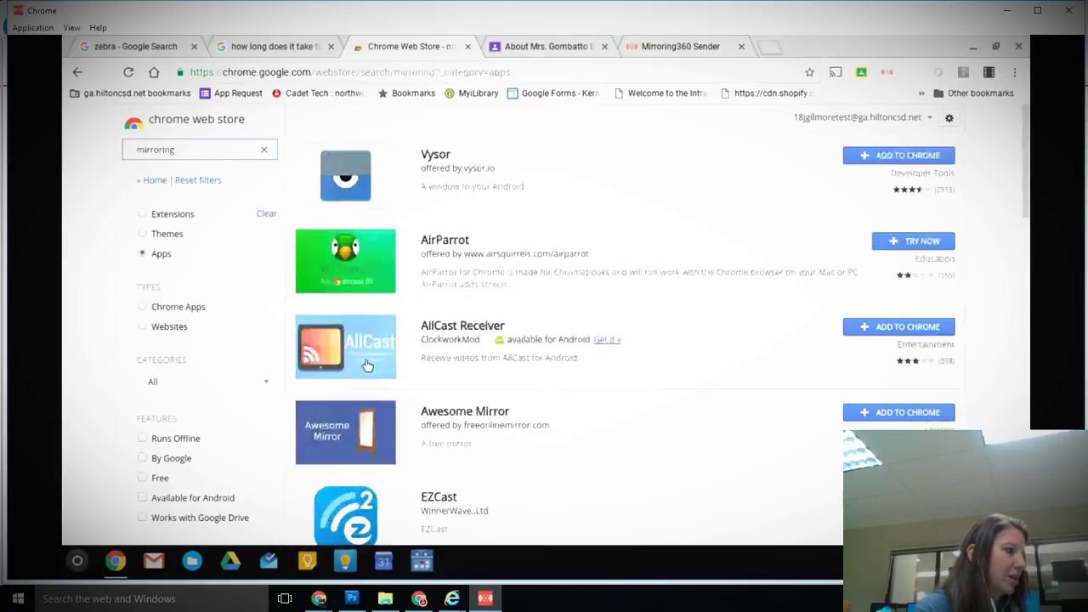
- Include extensions in the results, view the Mirroring360 popup, and open Trillor's listing
scroll(368, 365, "down", 1)
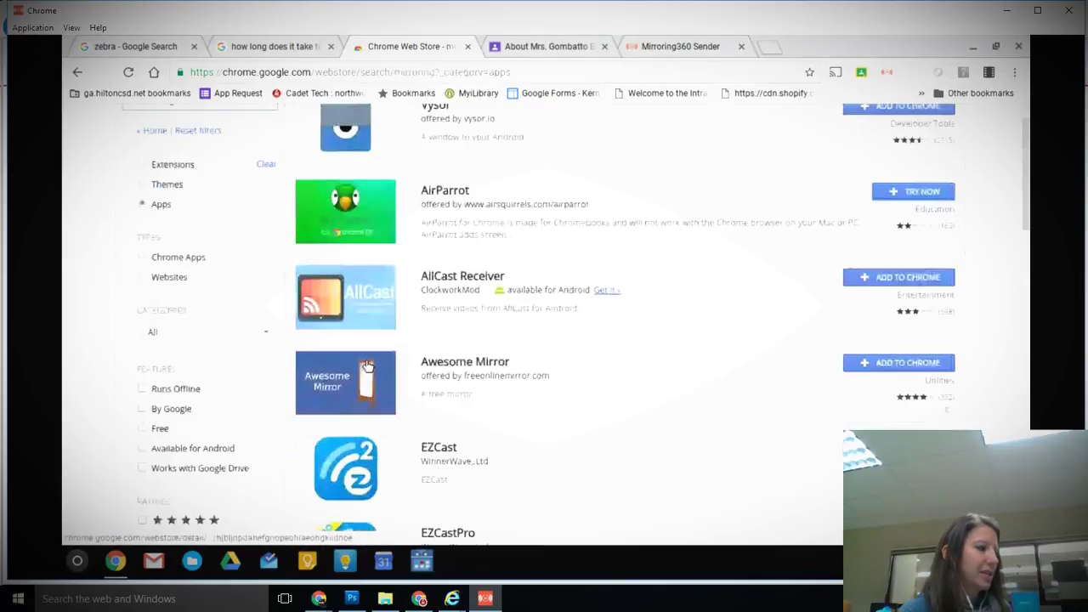
left_click(267, 167)
scroll(250, 181, "up", 1)
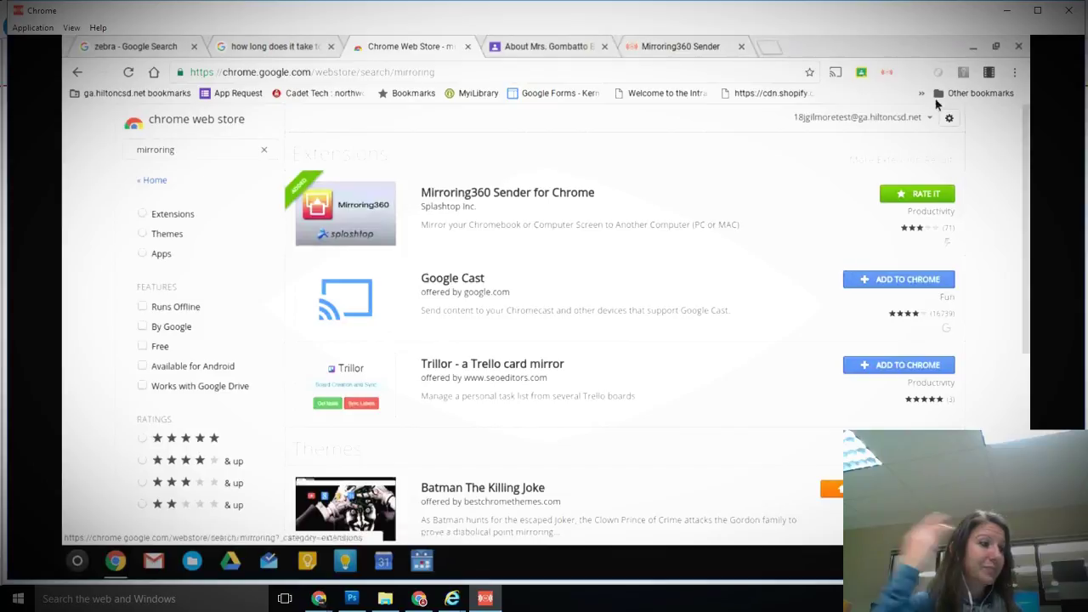
left_click(887, 73)
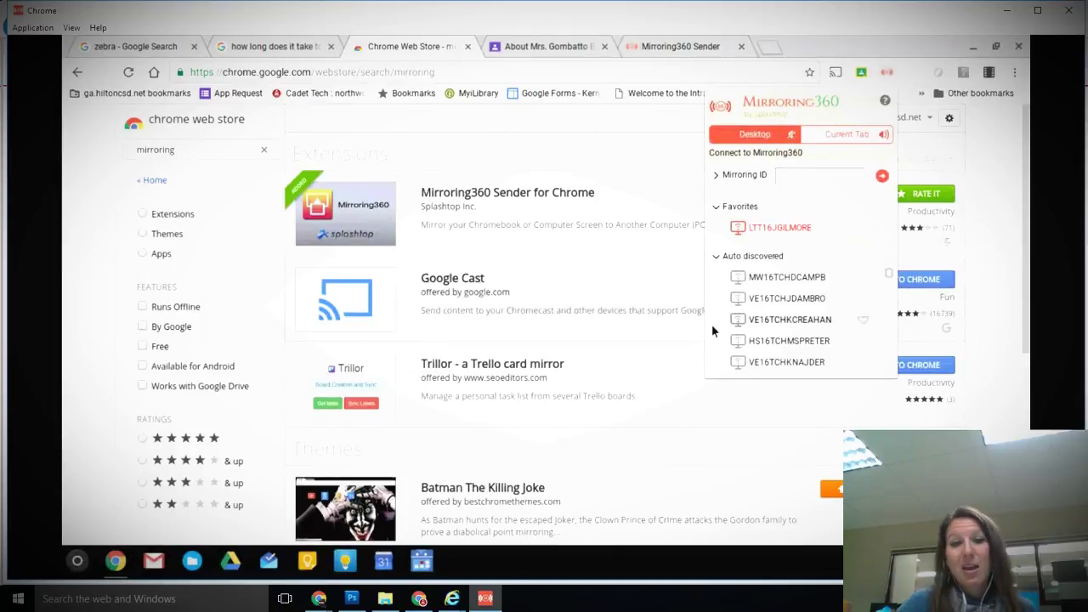
left_click(693, 414)
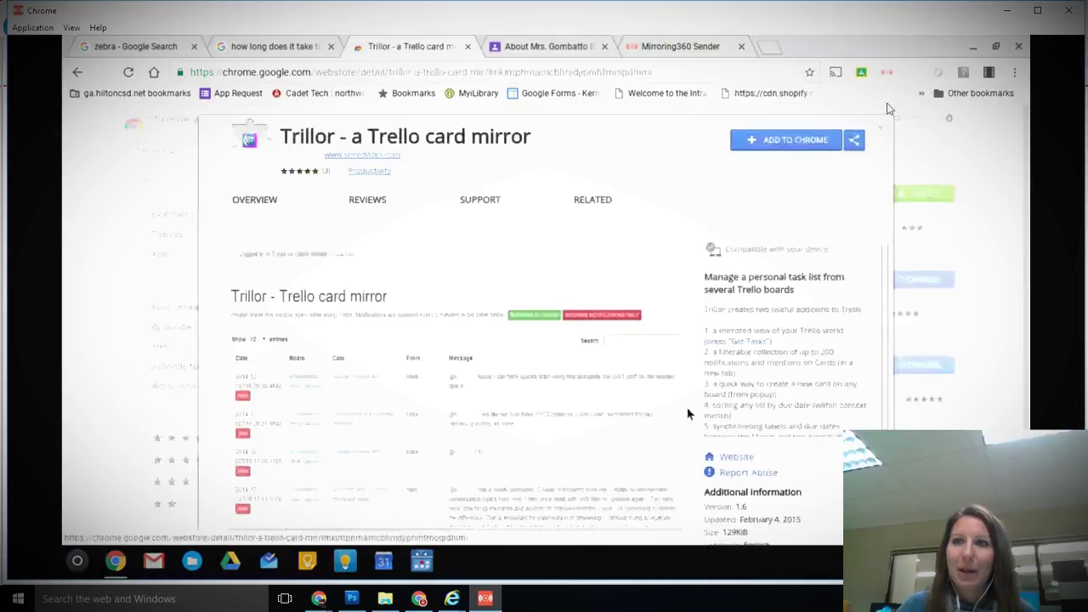